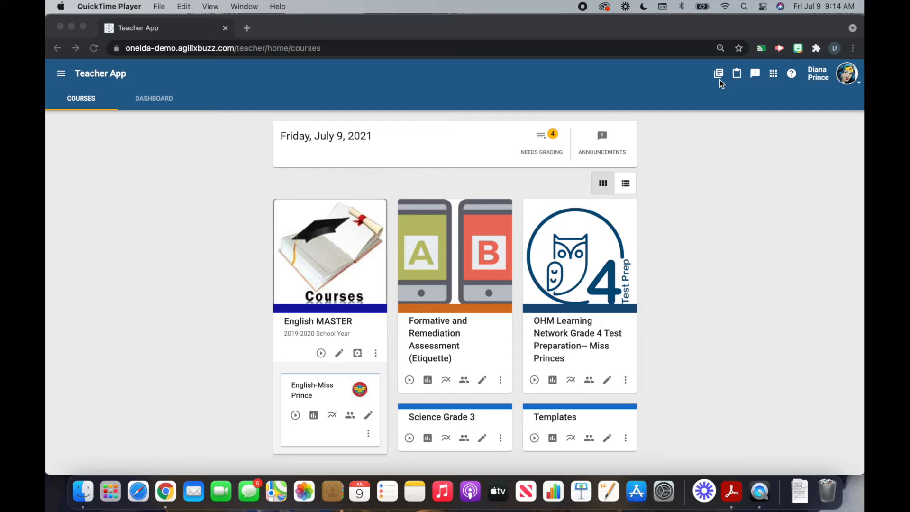
Copy the course ID of Assessment Item Writing PD - Summer 2020 from the past courses list
left_click(720, 78)
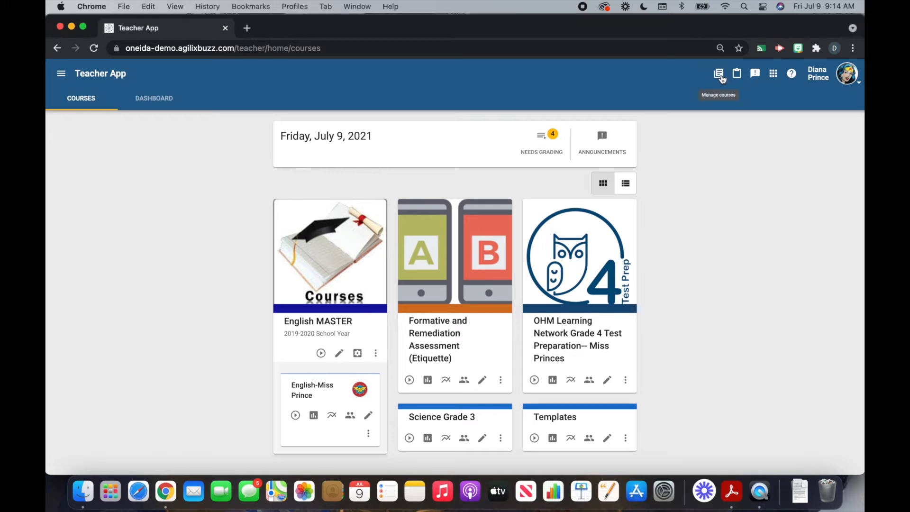
left_click(719, 75)
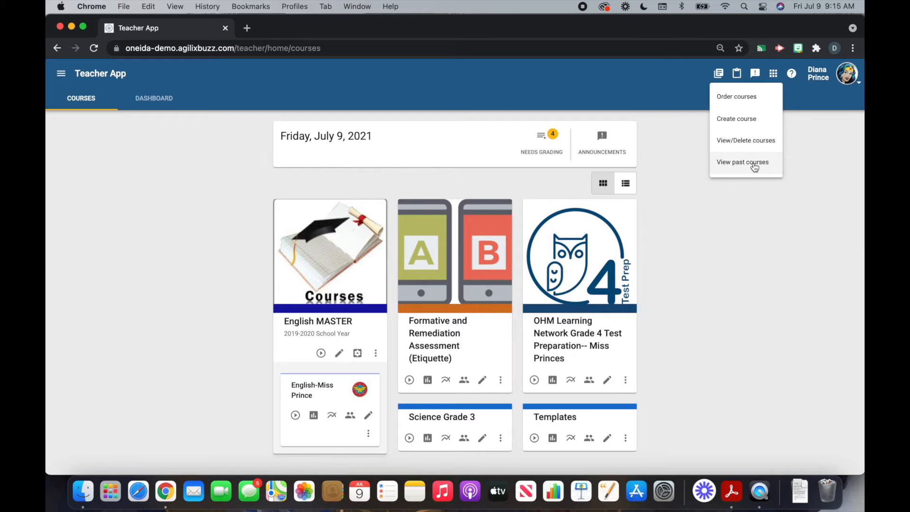
left_click(754, 167)
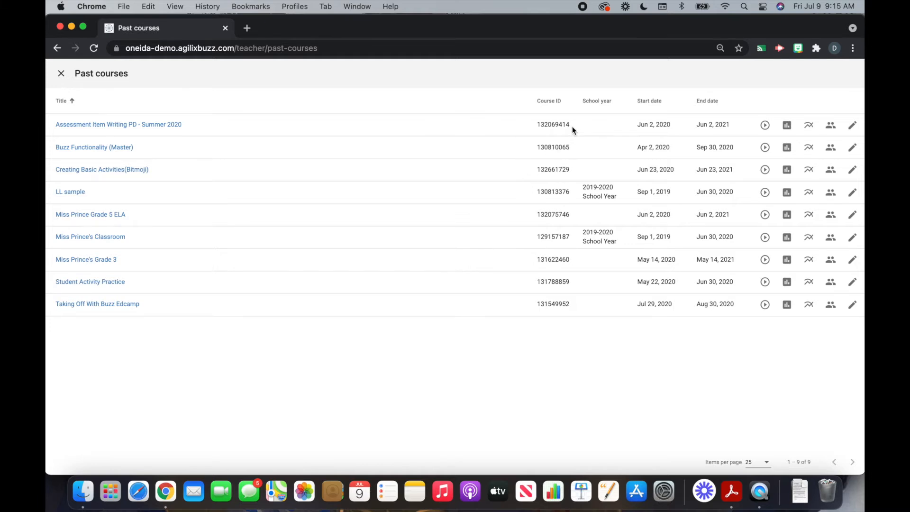
left_click_drag(572, 127, 533, 125)
key("super+c")
left_click(60, 75)
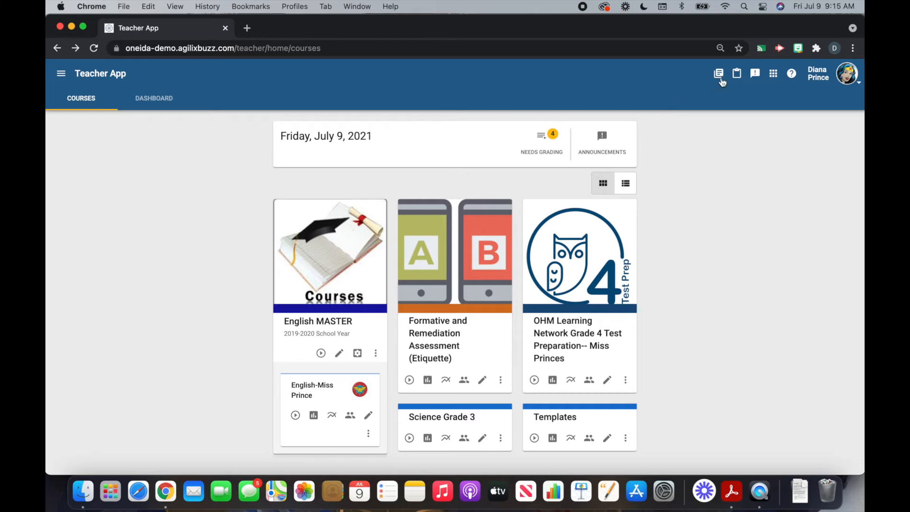
Create a new course copied from the domain course Assessment Item Writing PD - Summer 2020 using its pasted ID
left_click(720, 76)
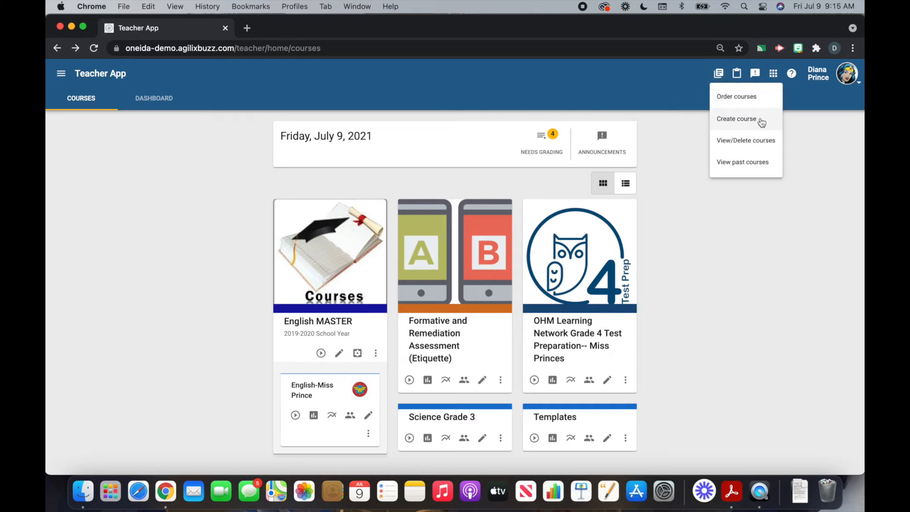
left_click(762, 122)
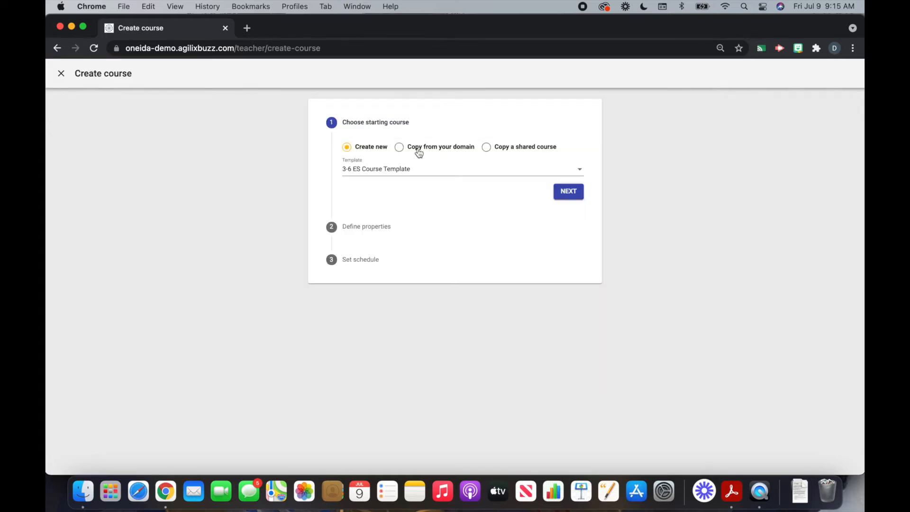
left_click(399, 149)
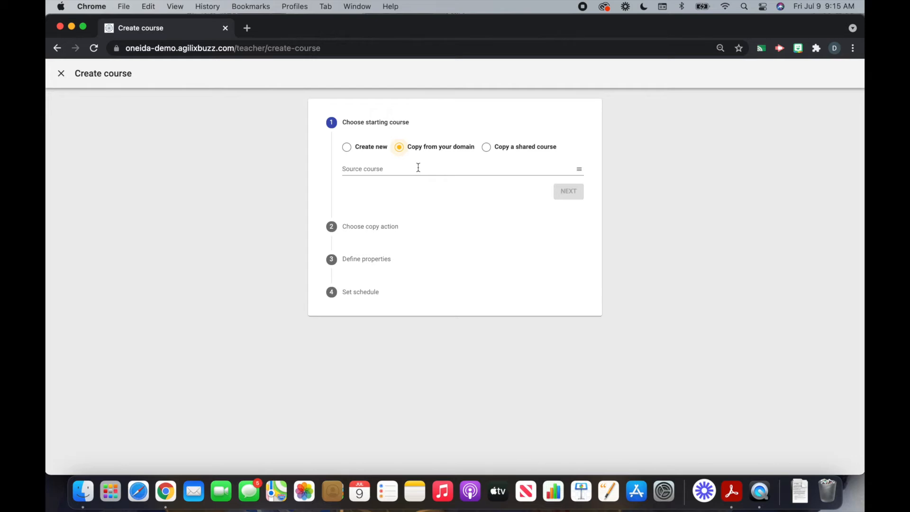
left_click(417, 167)
key("super+v")
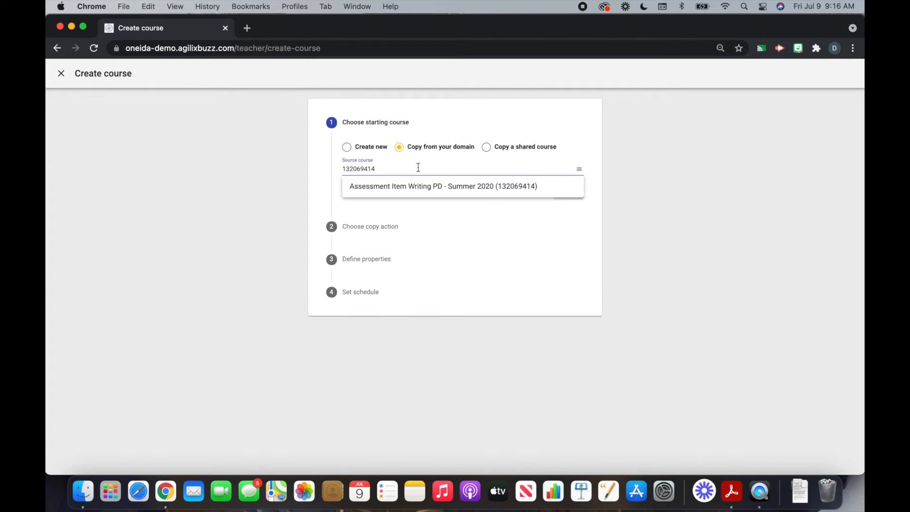
left_click(419, 187)
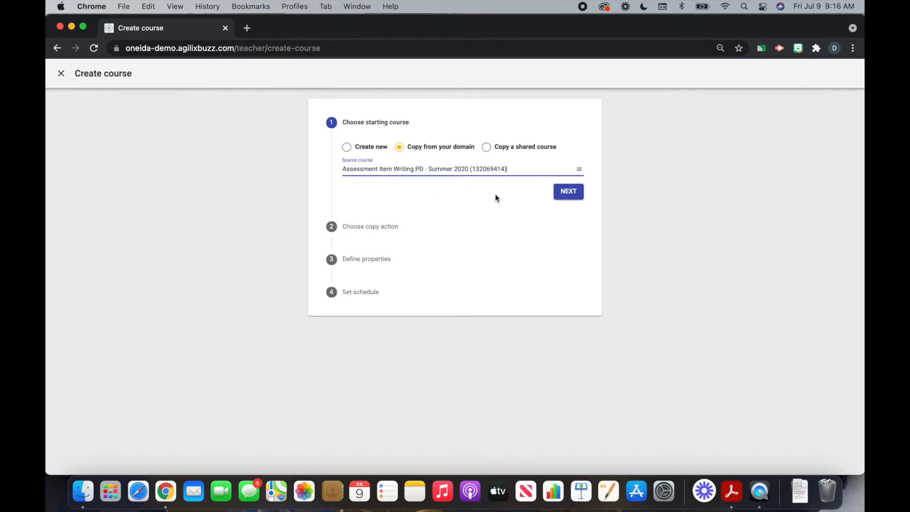
left_click(566, 195)
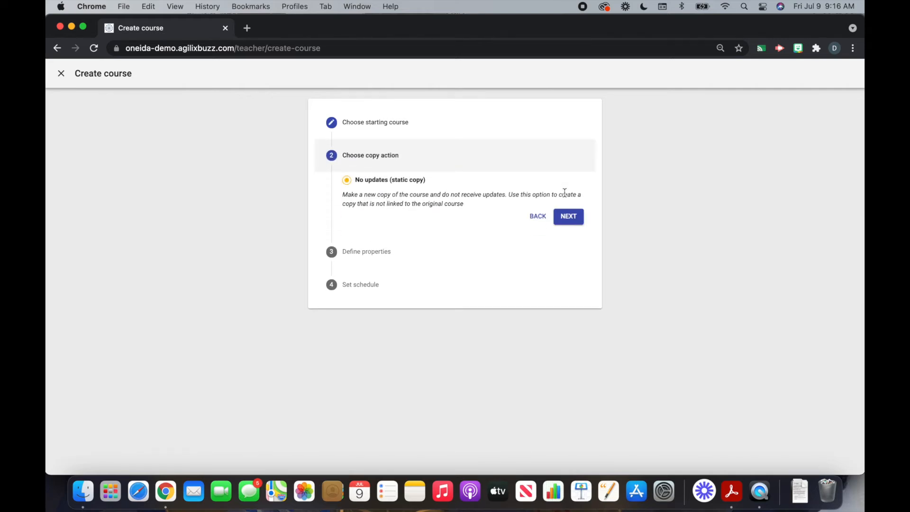
Make a static copy titled 'Assessment Item Writing PD - Summer 2021' with end date 6/30/2022
left_click(575, 218)
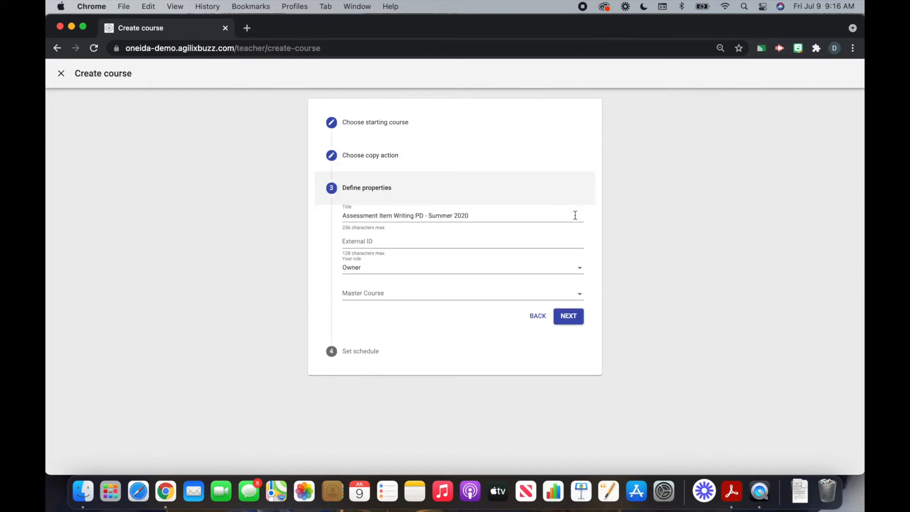
left_click(503, 218)
key("BackSpace")
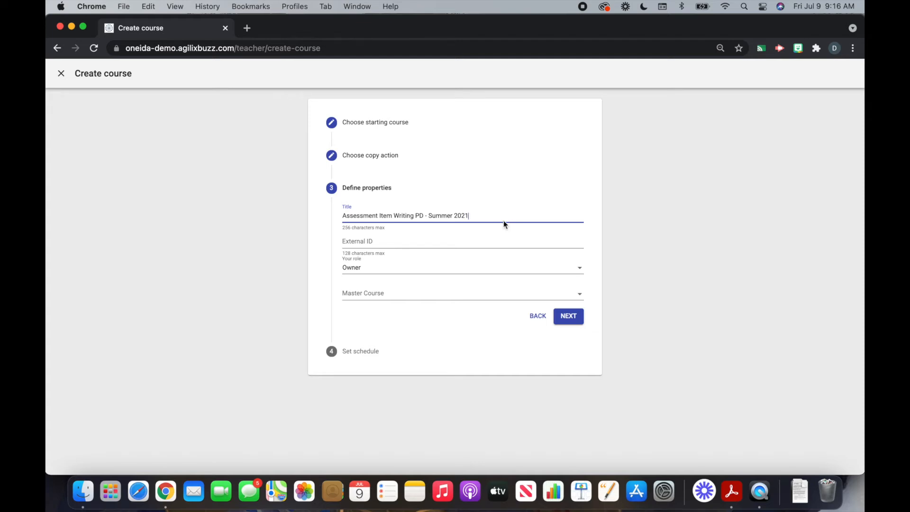
left_click(571, 317)
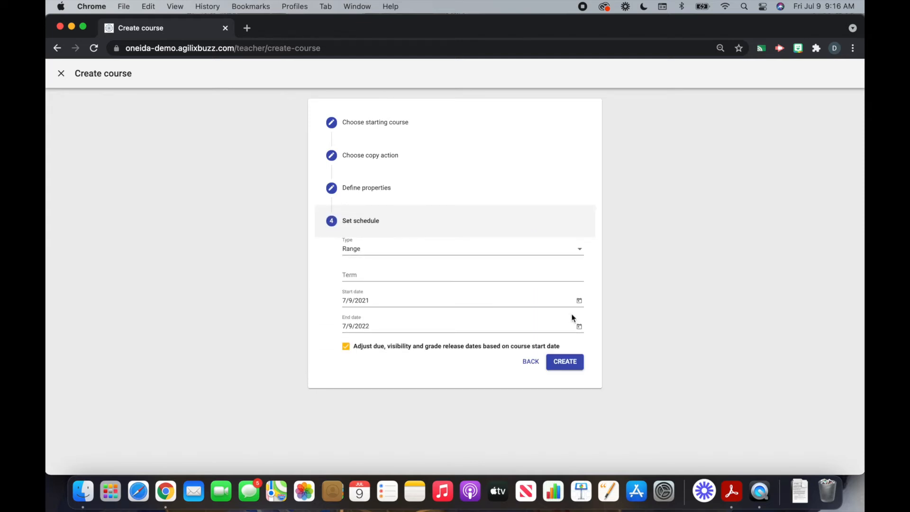
left_click_drag(386, 325, 341, 323)
type("6/")
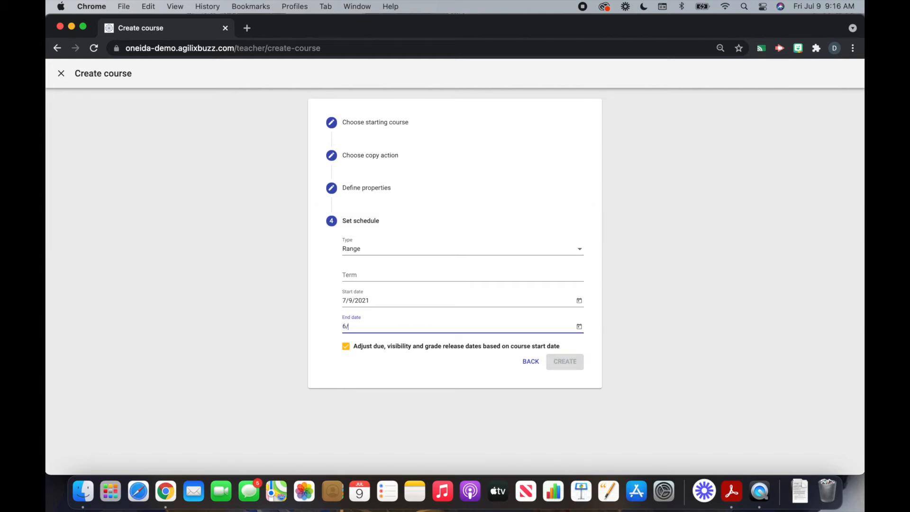
type("30/2022")
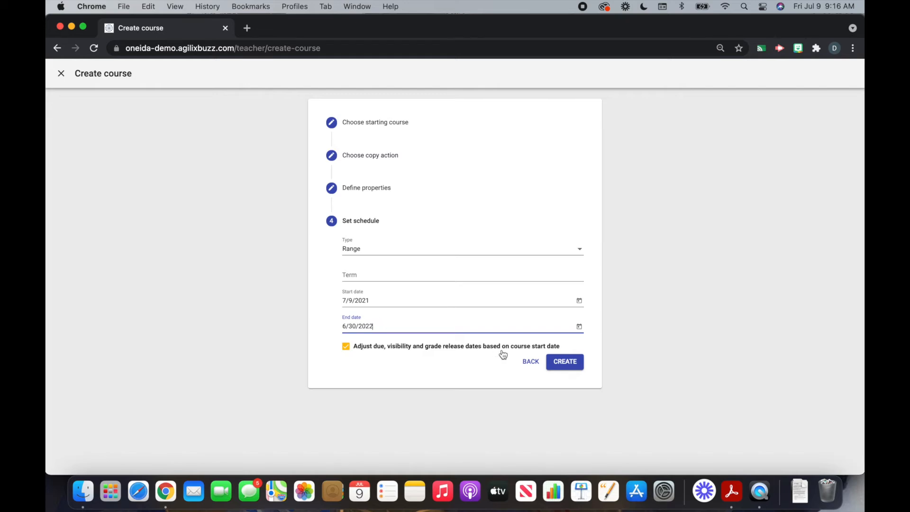
Create the copied course and find its Summer 2021 card on the Courses page
left_click(560, 363)
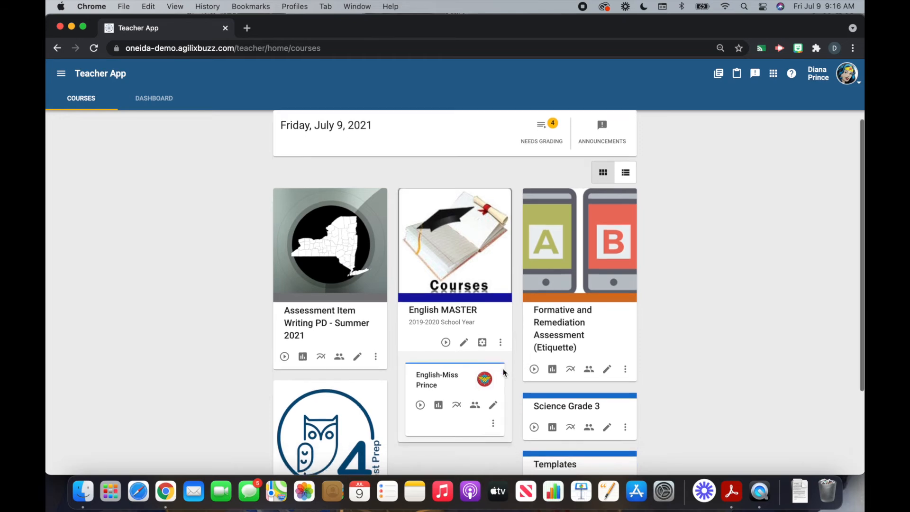
scroll(504, 372, "down", 2)
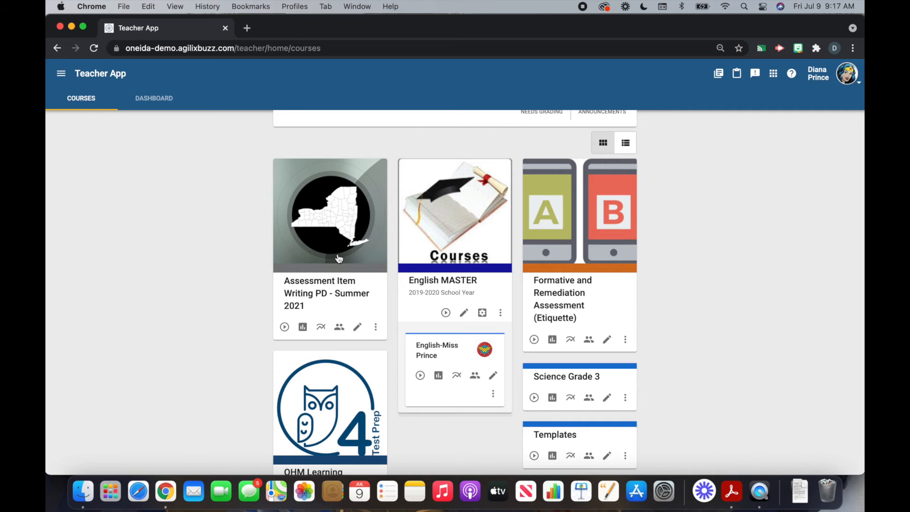
Generate a Student-role registration code for the Summer 2021 course and select it for copying
left_click(339, 327)
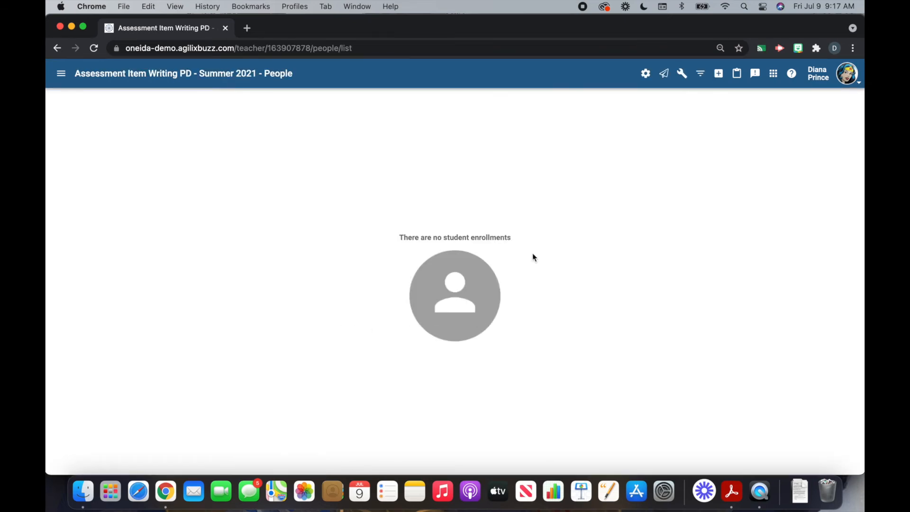
left_click(682, 76)
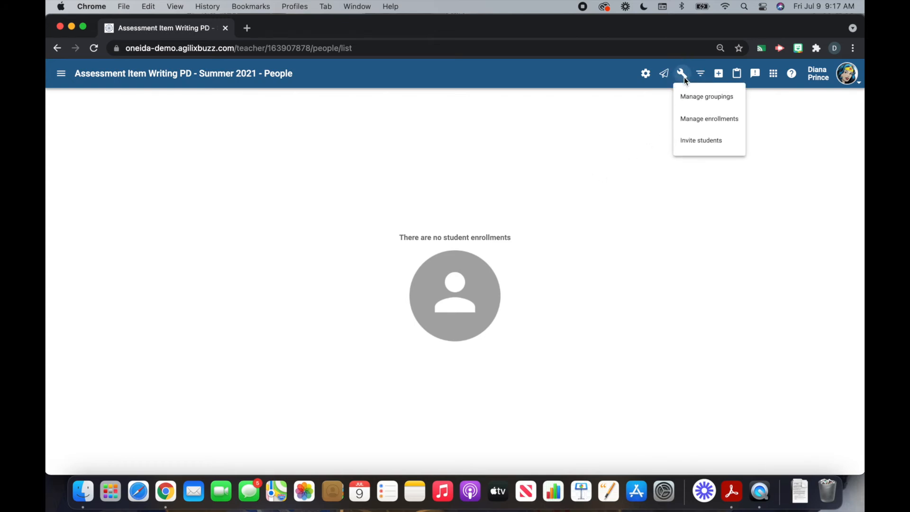
left_click(708, 141)
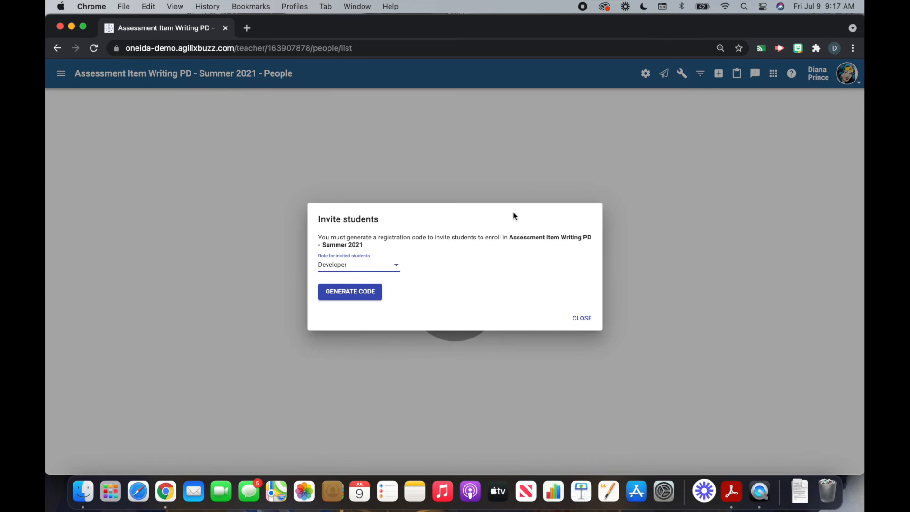
left_click(382, 266)
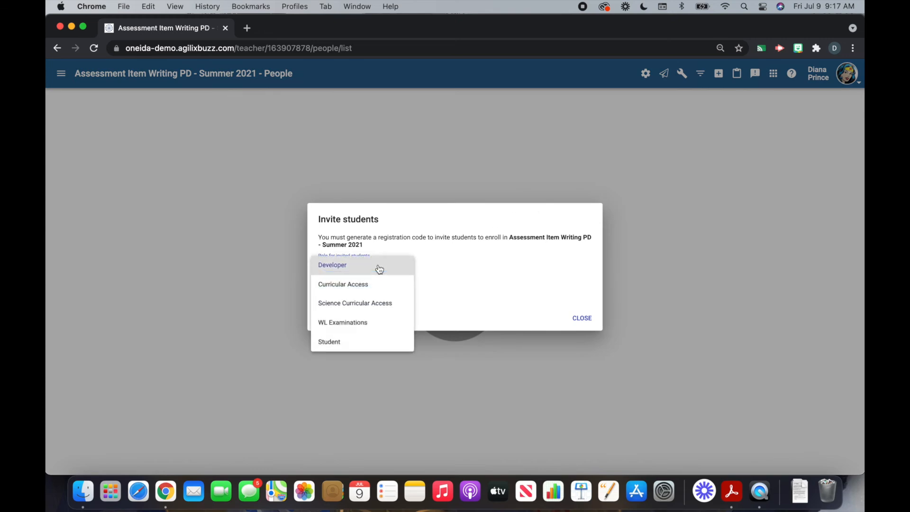
left_click(375, 341)
left_click(374, 292)
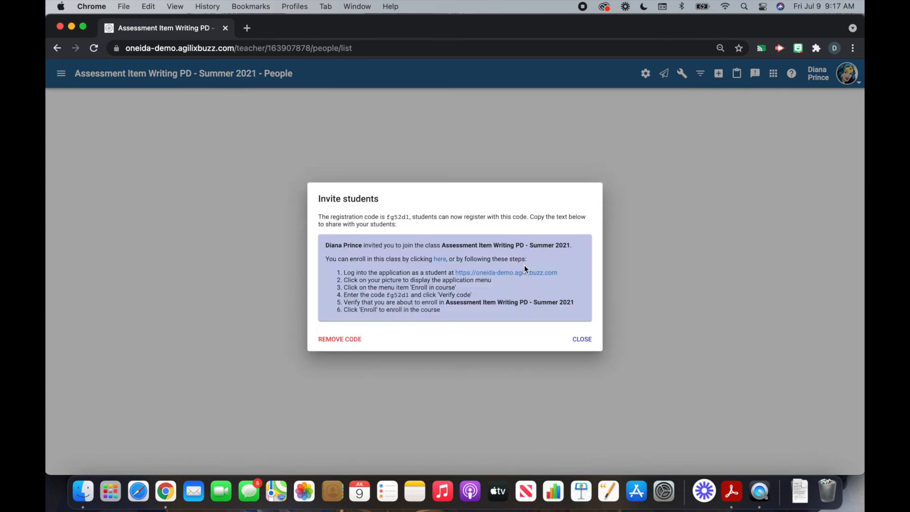
mouse_move(386, 218)
left_mouse_down()
mouse_move(401, 218)
mouse_move(385, 217)
left_mouse_up()
Verify the new registration code on the Enroll in course page, enroll, then return to People
left_click(590, 344)
left_click(852, 82)
left_click(833, 191)
left_click(502, 136)
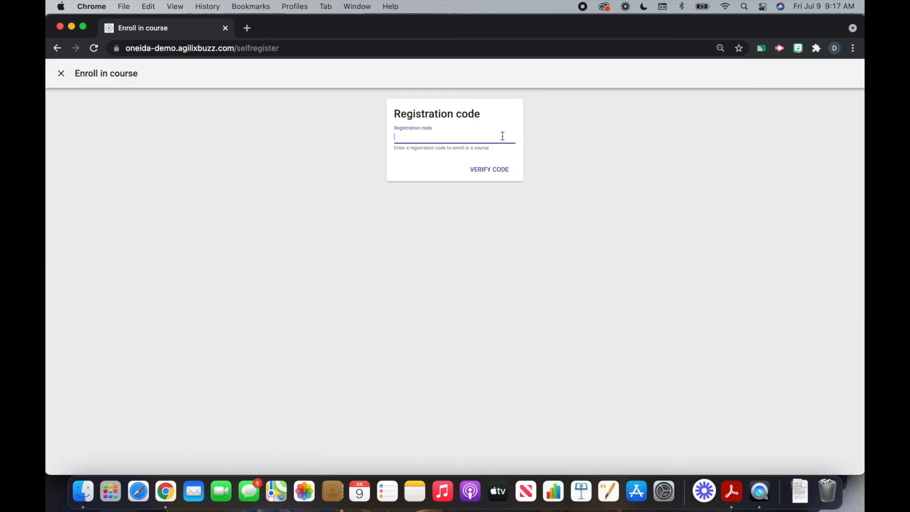
left_click(489, 171)
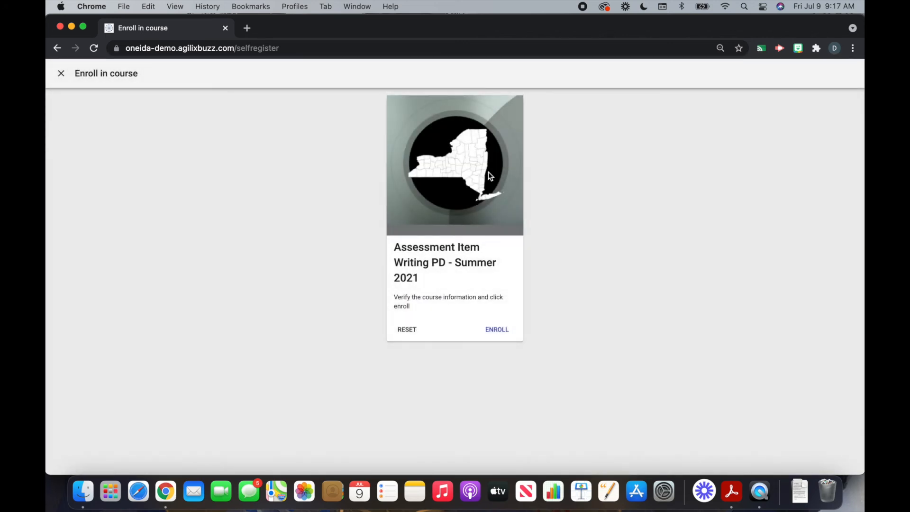
left_click(497, 330)
left_click(62, 75)
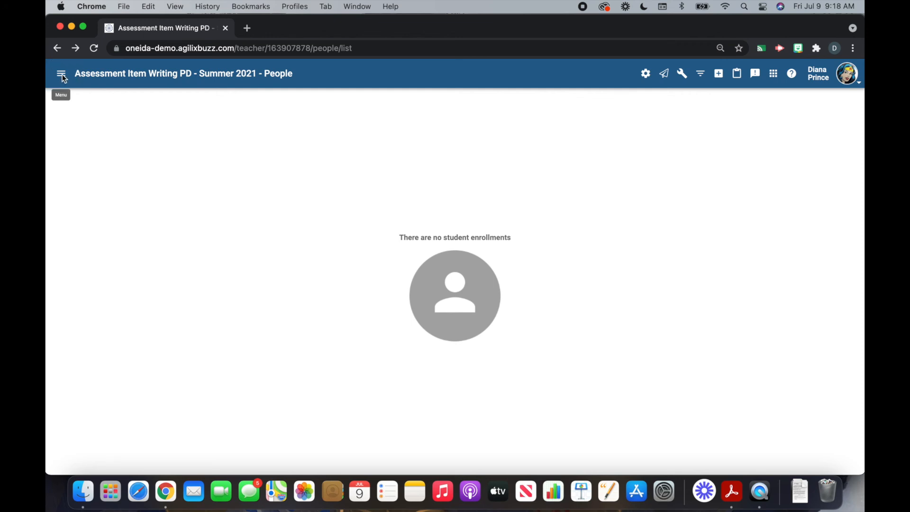
Return to the course list and launch the eLearning Web Help Desk from the side menu
left_click(62, 76)
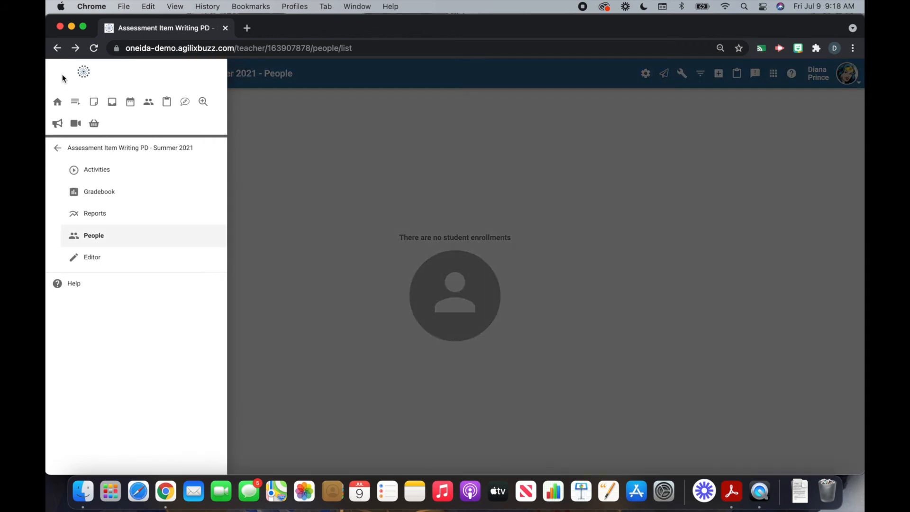
left_click(57, 101)
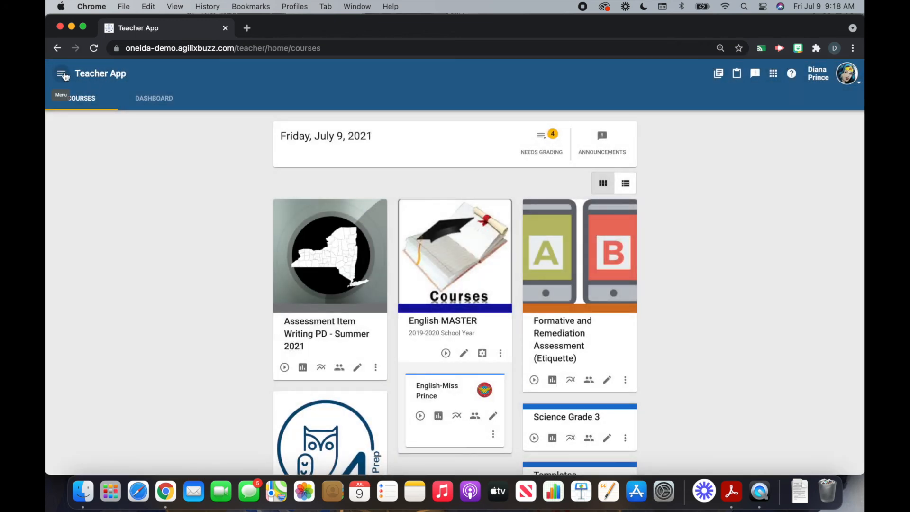
left_click(63, 75)
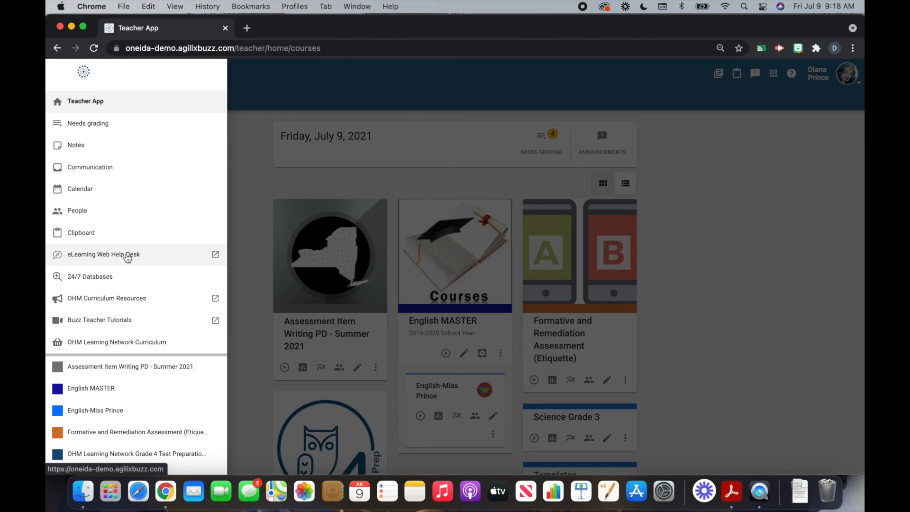
left_click(127, 256)
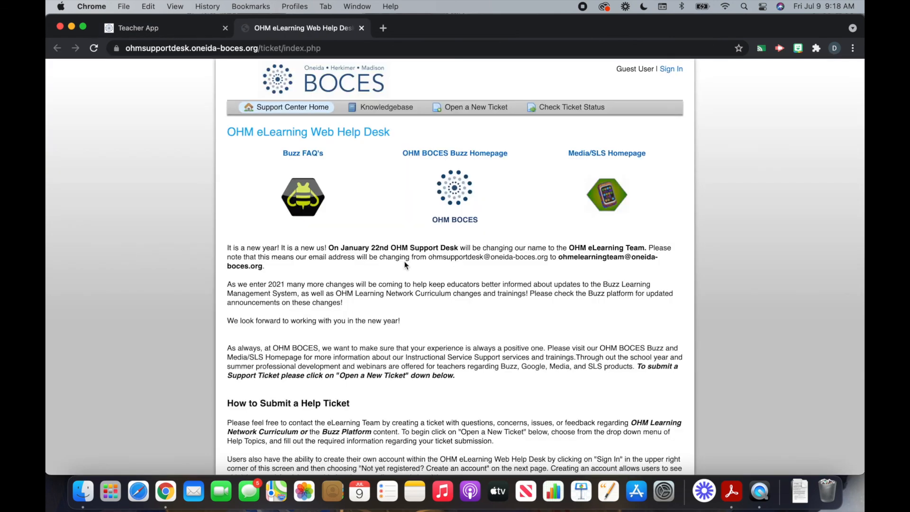
Open a new ticket with help topic Buzz LMS / Add Schooltool ID to Course(s)
scroll(423, 292, "down", 5)
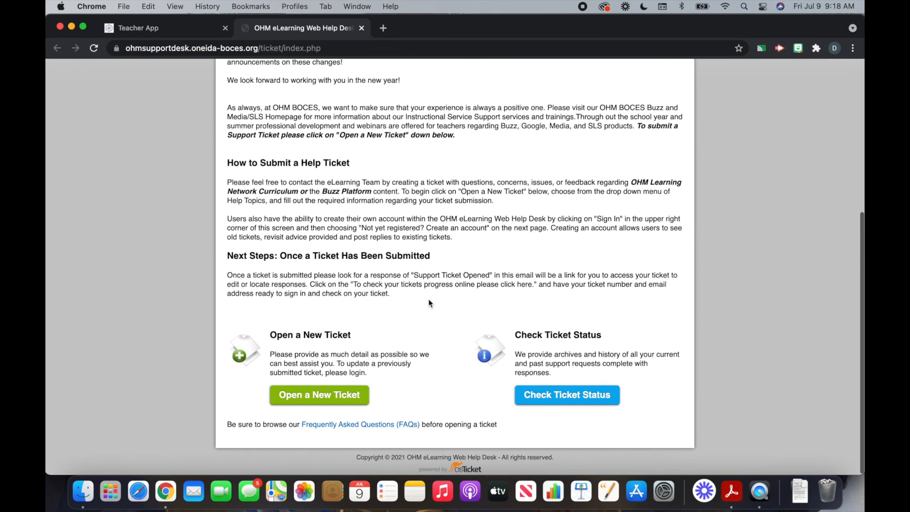
left_click(331, 397)
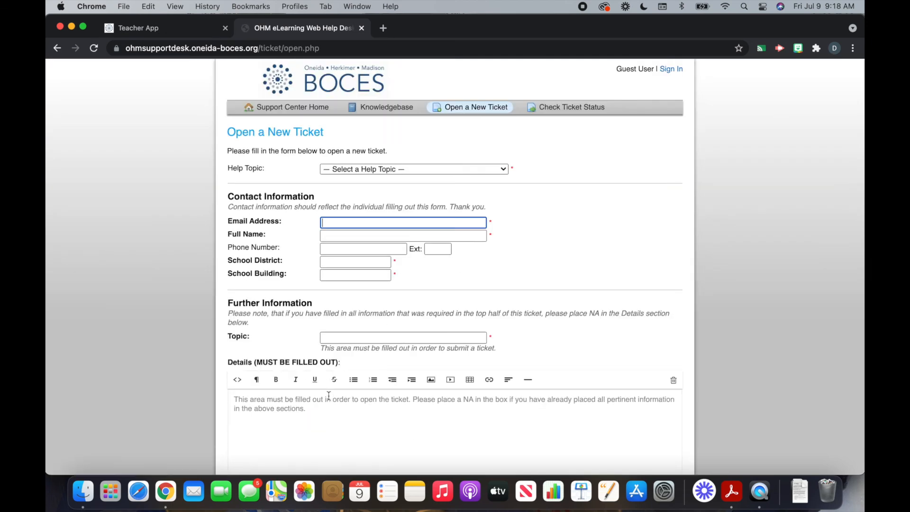
left_click(460, 168)
left_click(459, 181)
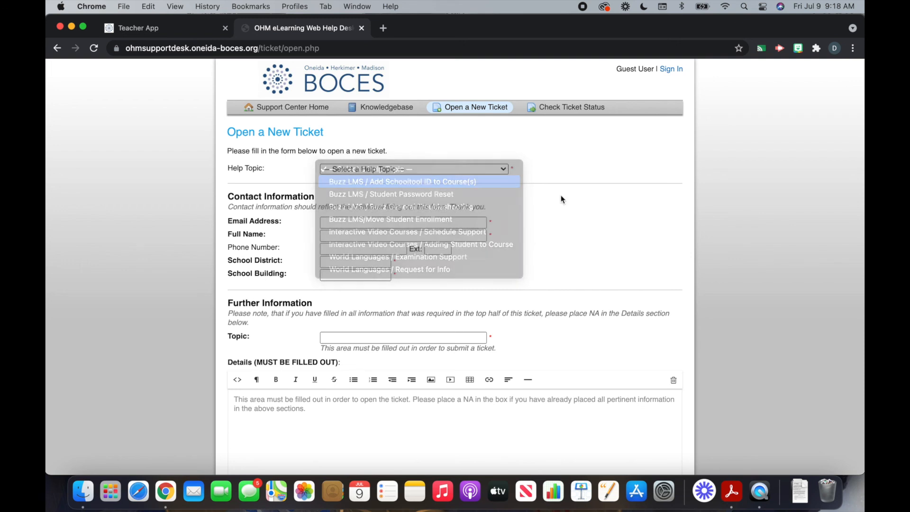